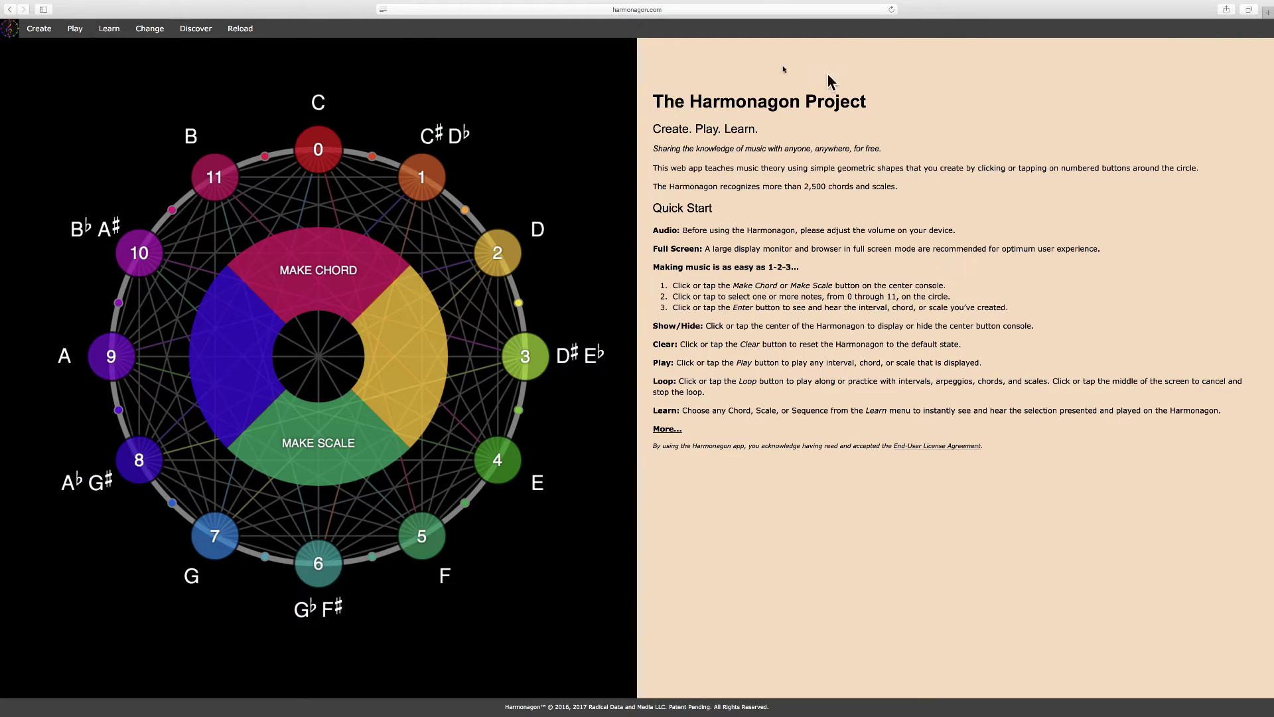
Sound the C, D, E, G, F, A♭ and B♭ notes on the circle.
{"action": "left_click", "coordinate": [328, 157]}
{"action": "left_click", "coordinate": [495, 260]}
{"action": "left_click", "coordinate": [493, 459]}
{"action": "left_click", "coordinate": [211, 533]}
{"action": "left_click", "coordinate": [423, 541]}
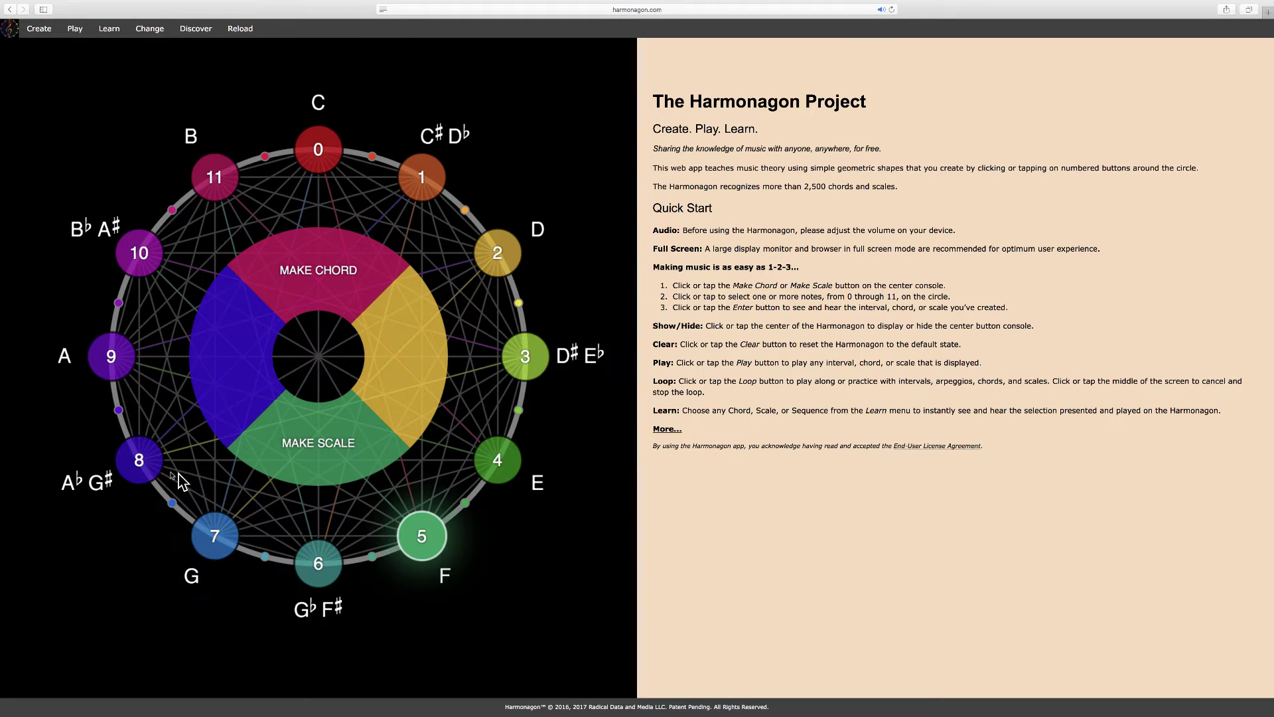
{"action": "left_click", "coordinate": [139, 459]}
{"action": "left_click", "coordinate": [141, 255]}
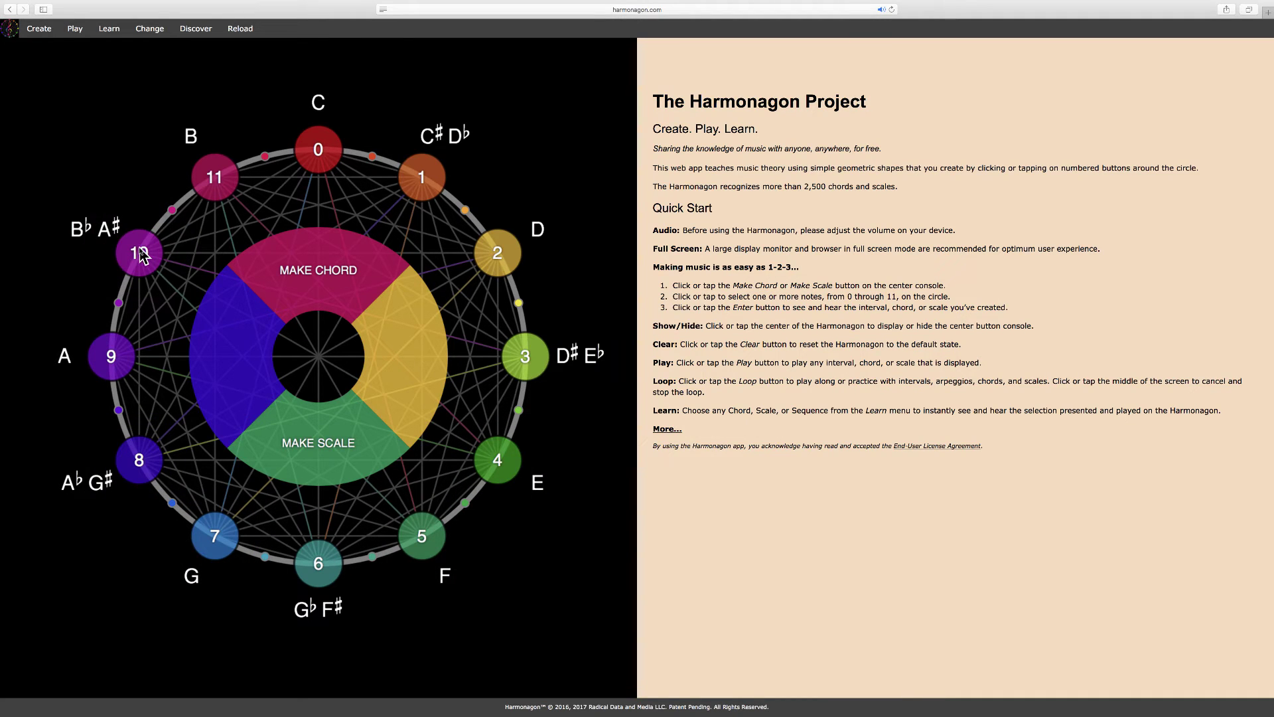
Toggle the centre console off, on, and off again so only the note circle shows.
{"action": "left_click", "coordinate": [322, 355]}
{"action": "left_click", "coordinate": [322, 355]}
{"action": "left_click", "coordinate": [322, 355]}
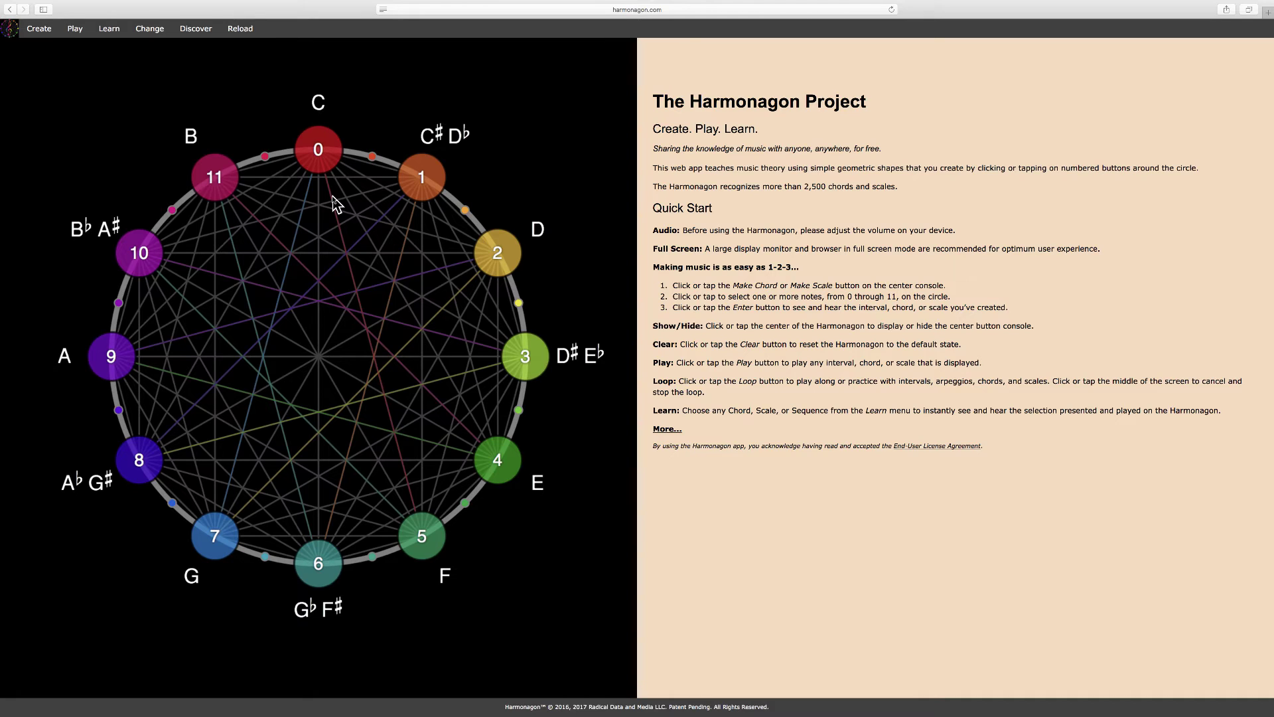
Make a chord from D, F♯, A and B and confirm it as D maj6 with notation.
{"action": "left_click", "coordinate": [305, 334]}
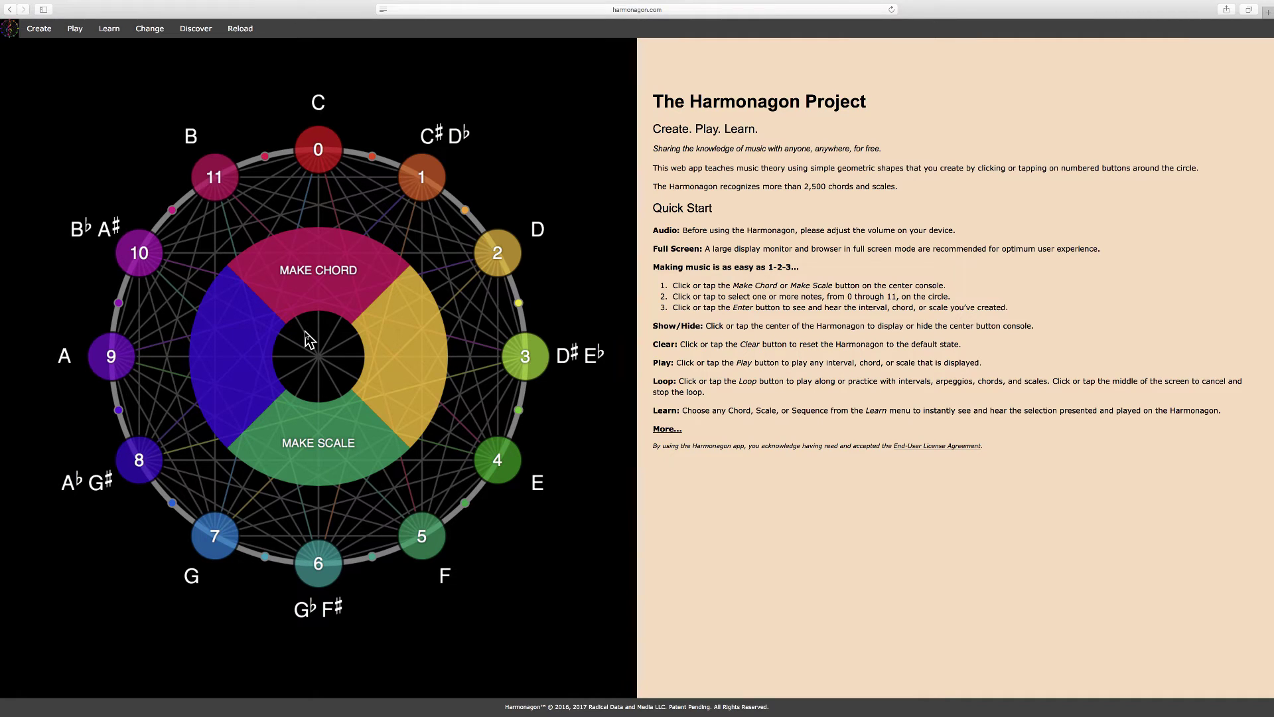
{"action": "left_click", "coordinate": [343, 284]}
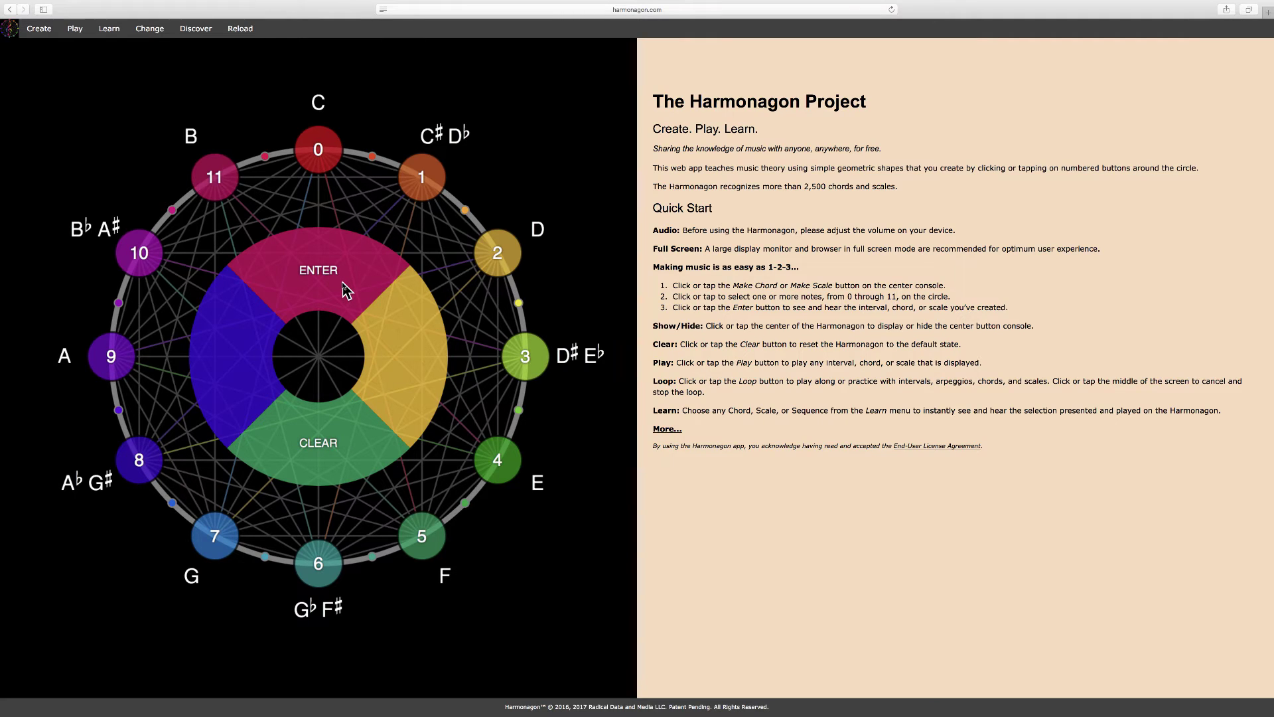
{"action": "left_click", "coordinate": [494, 257]}
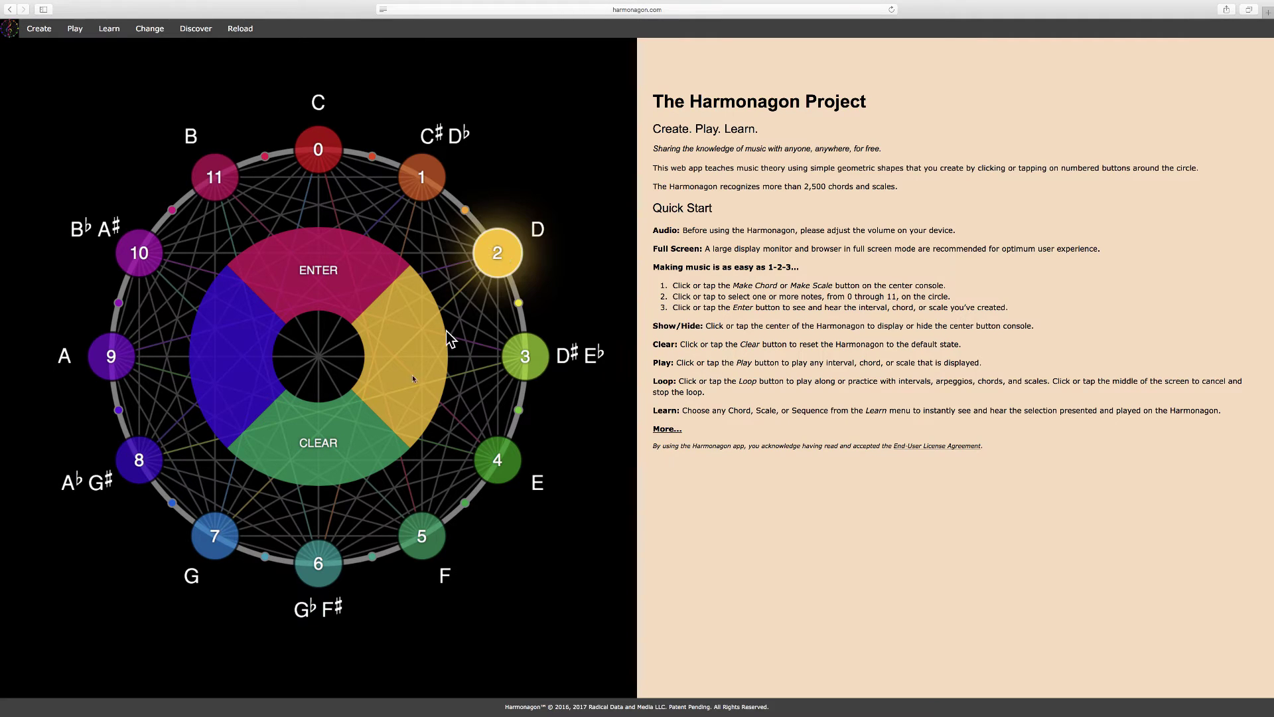
{"action": "left_click", "coordinate": [325, 560]}
{"action": "left_click", "coordinate": [120, 343]}
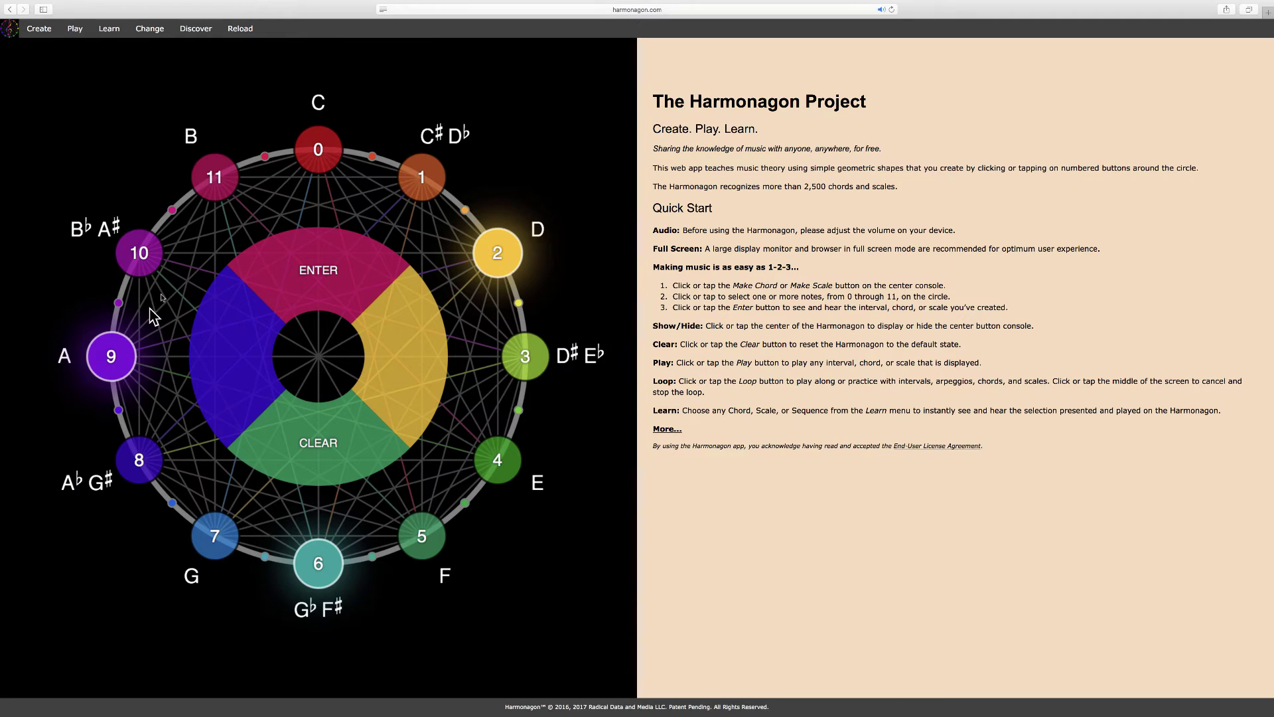
{"action": "left_click", "coordinate": [219, 185]}
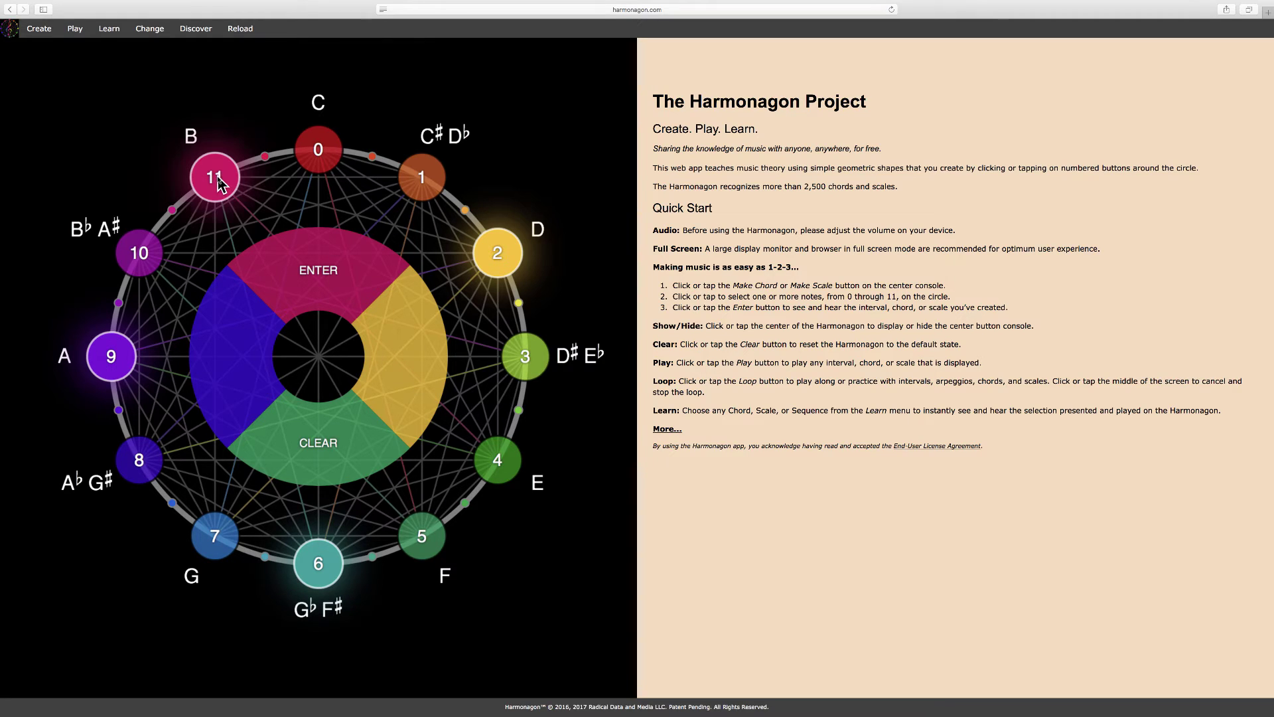
{"action": "left_click", "coordinate": [363, 269]}
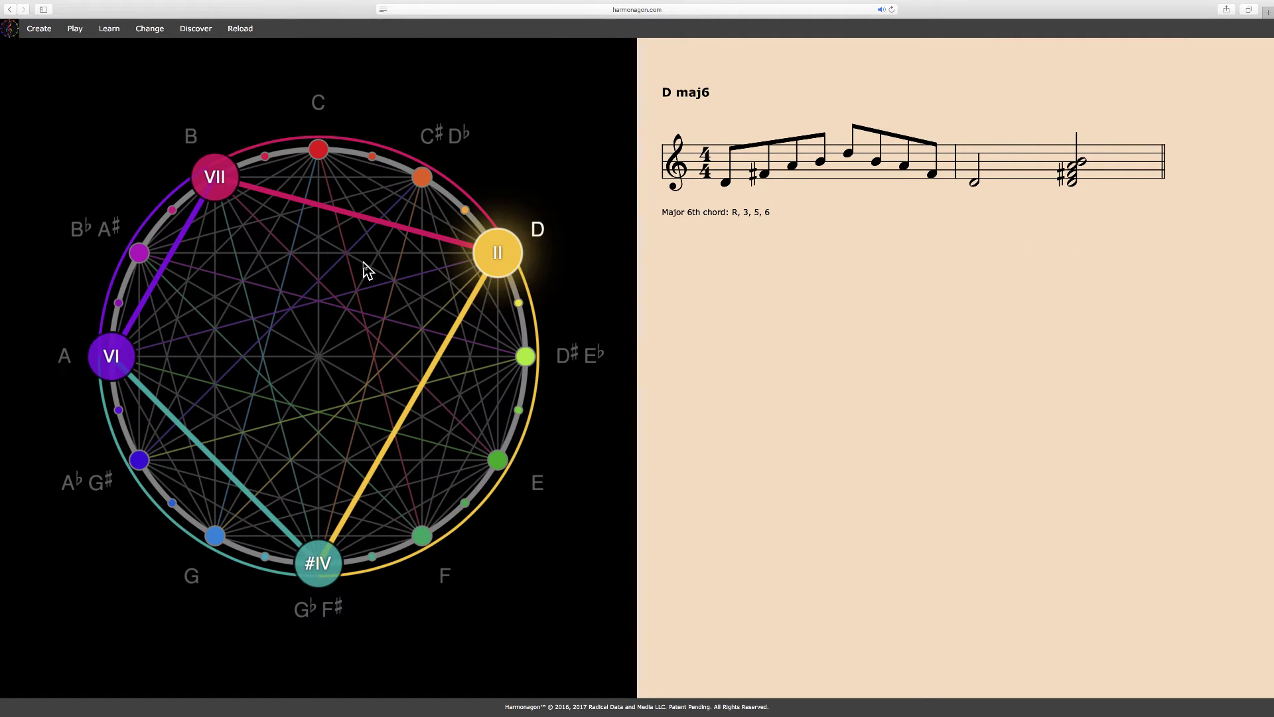
{"action": "left_click", "coordinate": [364, 270]}
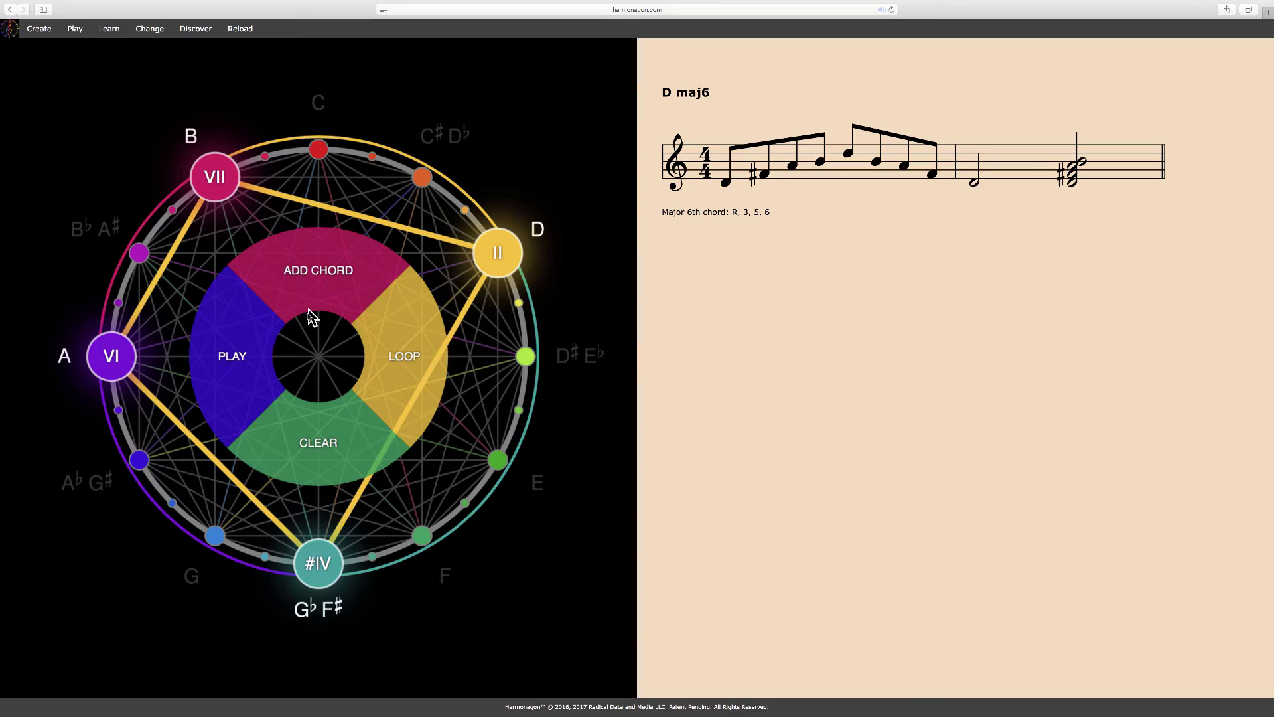
{"action": "left_click", "coordinate": [317, 345]}
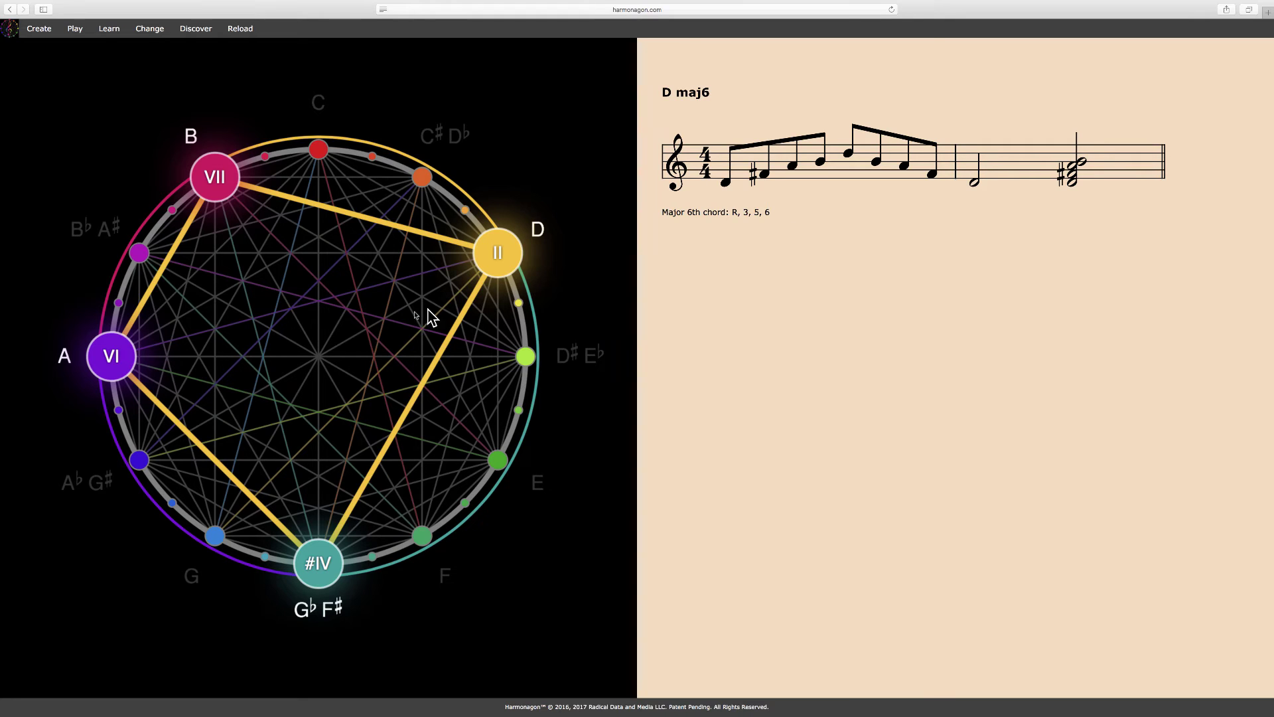
{"action": "left_click", "coordinate": [336, 337]}
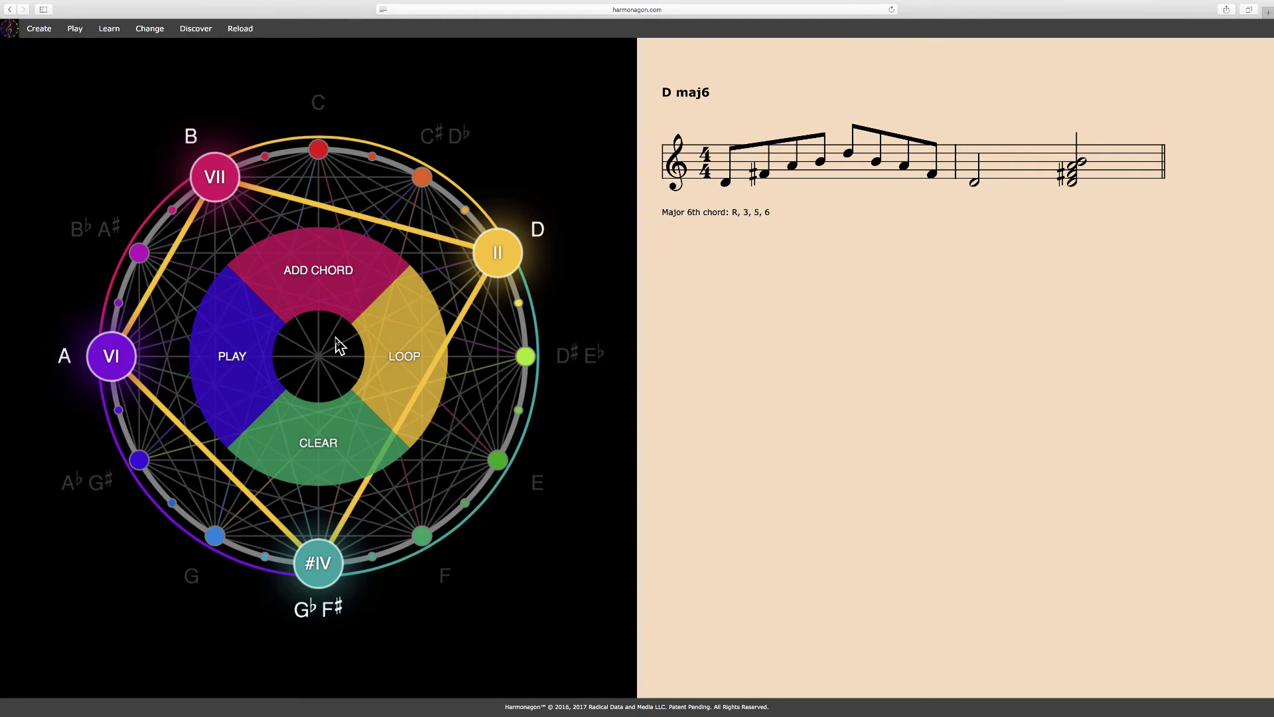
{"action": "left_click", "coordinate": [240, 383]}
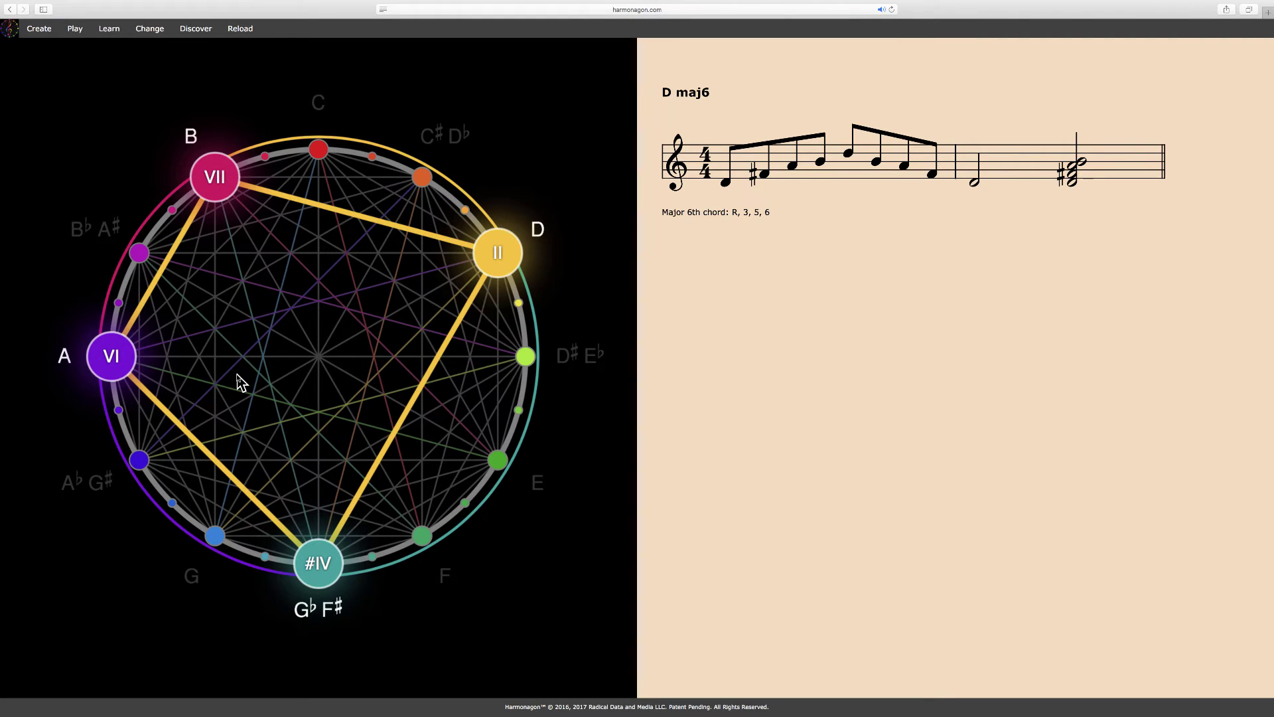
{"action": "left_click", "coordinate": [240, 383]}
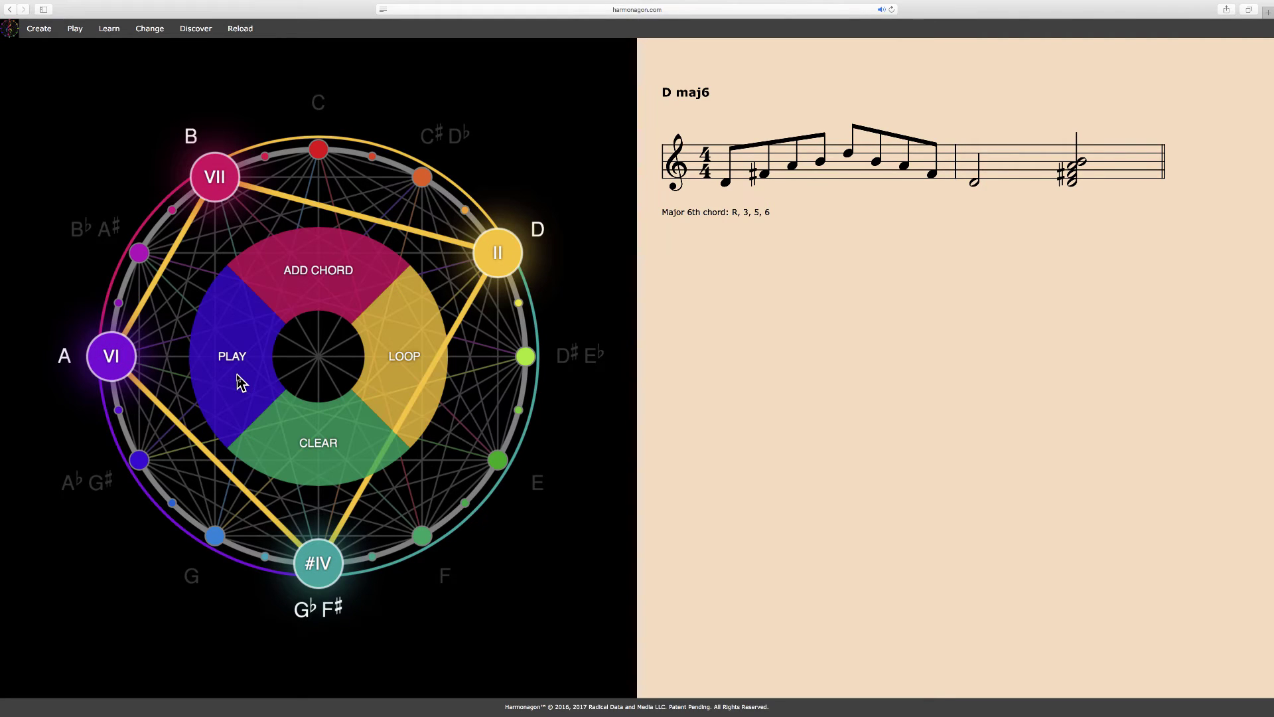
Clear the circle, then make a scale from C, D, E♭, F, G, A, B♭ and confirm as C Dorian.
{"action": "left_click", "coordinate": [315, 458]}
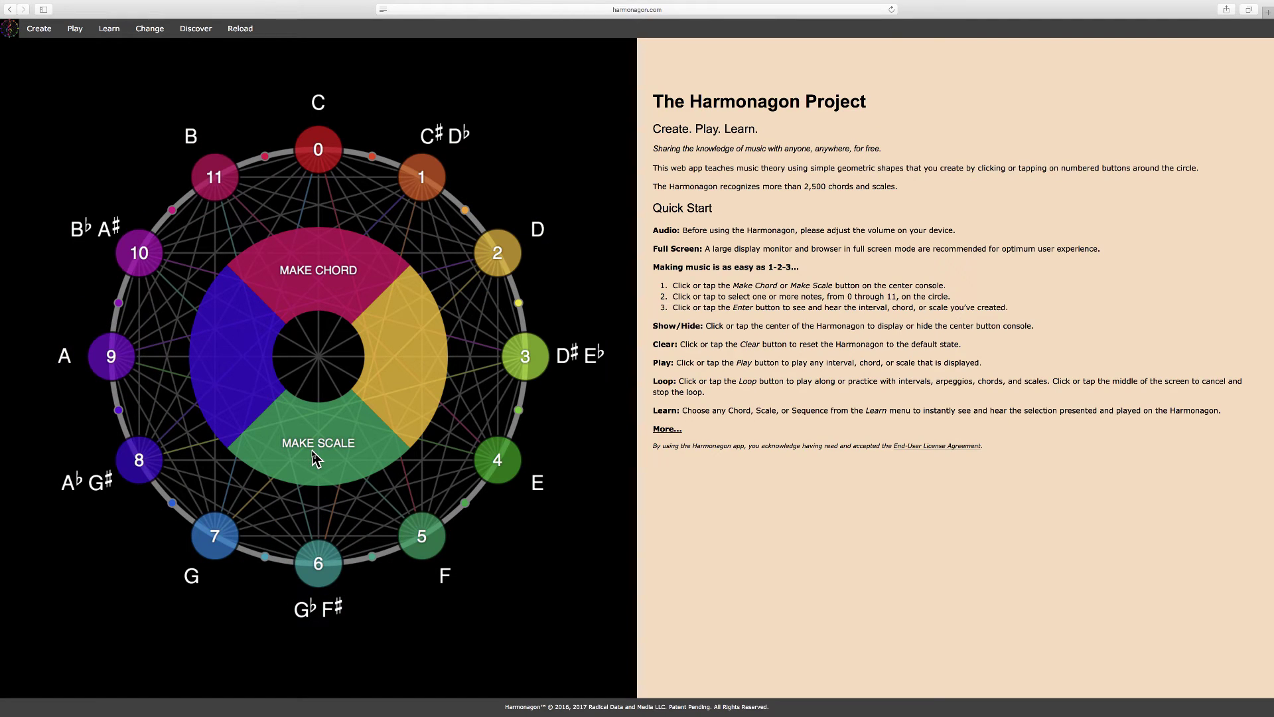
{"action": "left_click", "coordinate": [370, 454]}
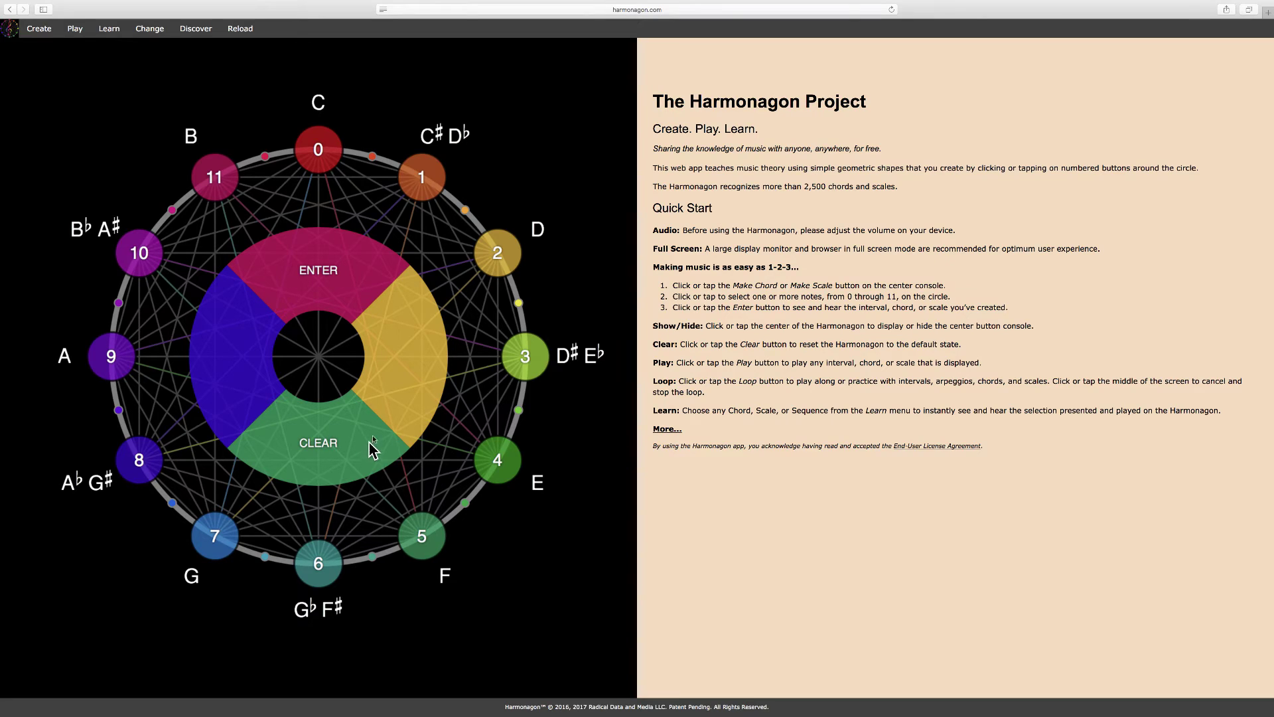
{"action": "left_click", "coordinate": [328, 159]}
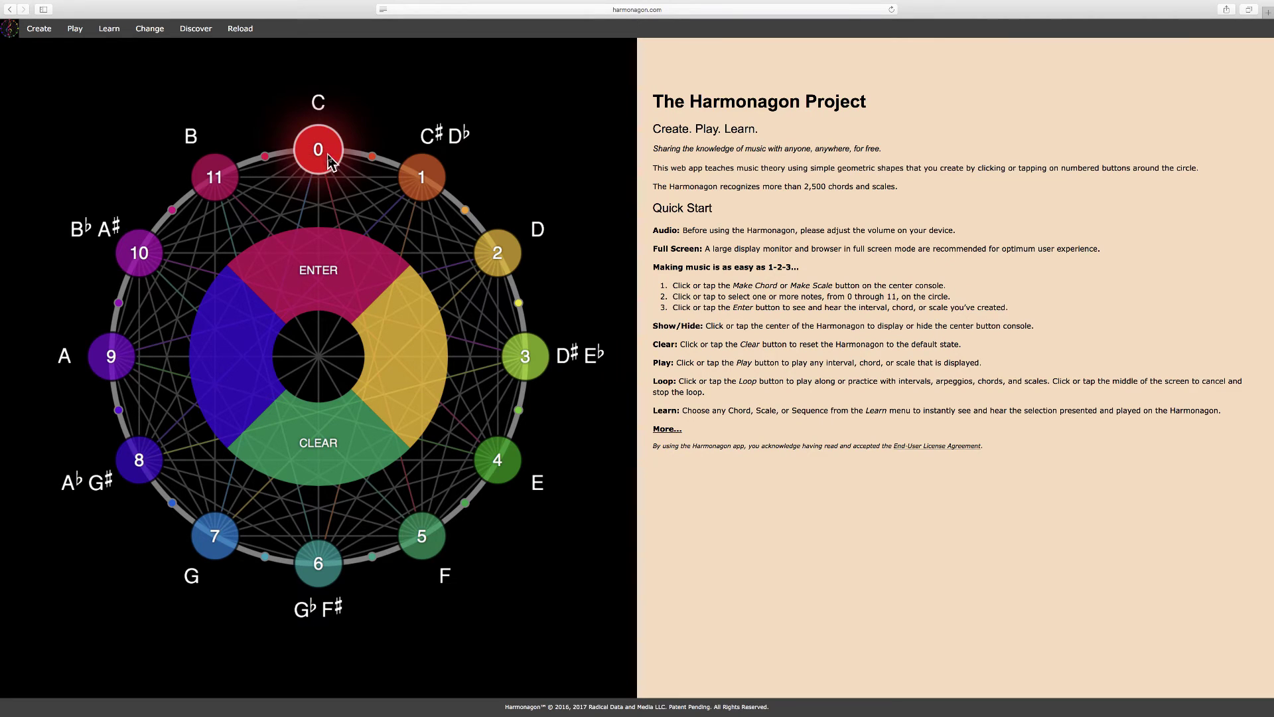
{"action": "left_click", "coordinate": [503, 264]}
{"action": "left_click", "coordinate": [535, 360]}
{"action": "left_click", "coordinate": [440, 546]}
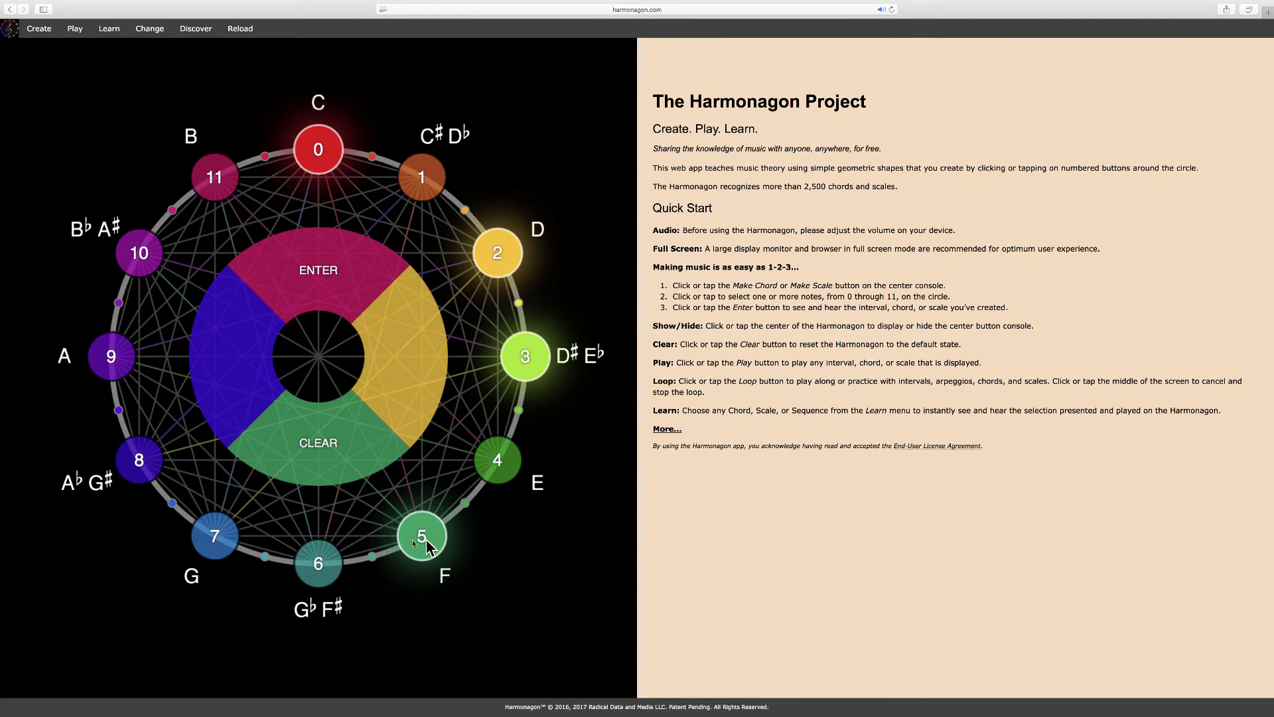
{"action": "left_click", "coordinate": [233, 549]}
{"action": "left_click", "coordinate": [126, 367]}
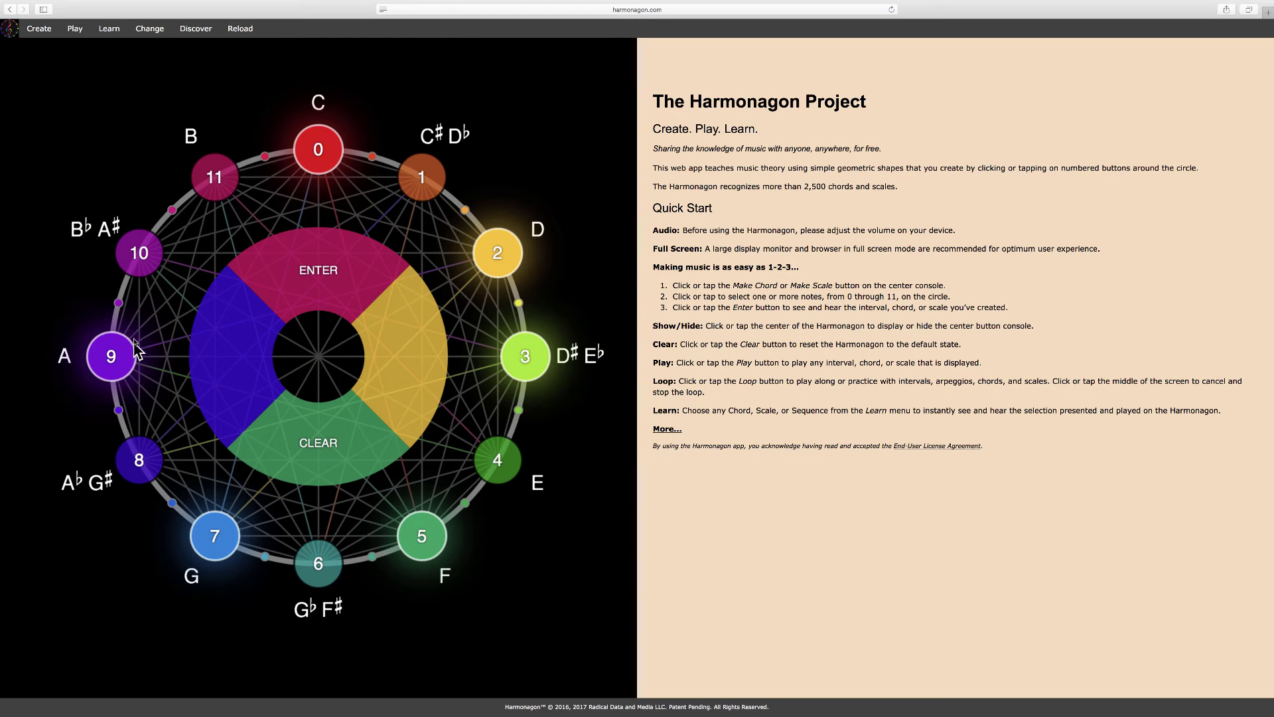
{"action": "left_click", "coordinate": [156, 258]}
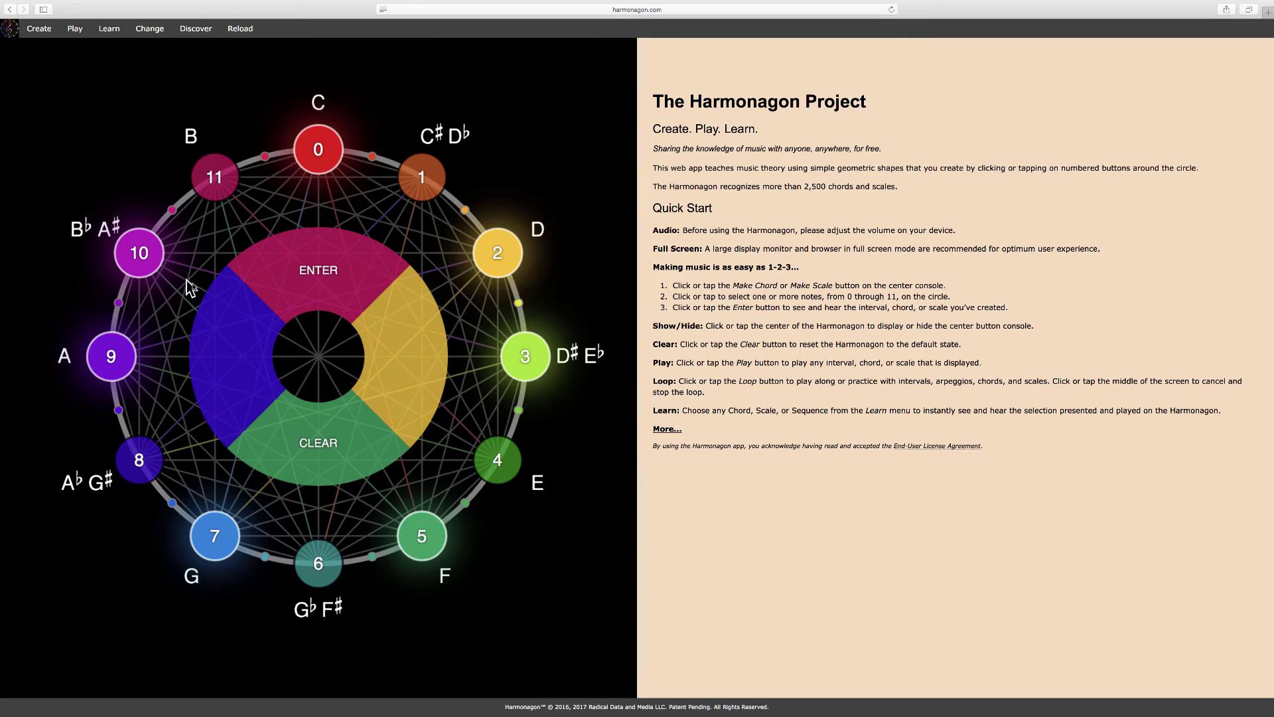
{"action": "left_click", "coordinate": [359, 269]}
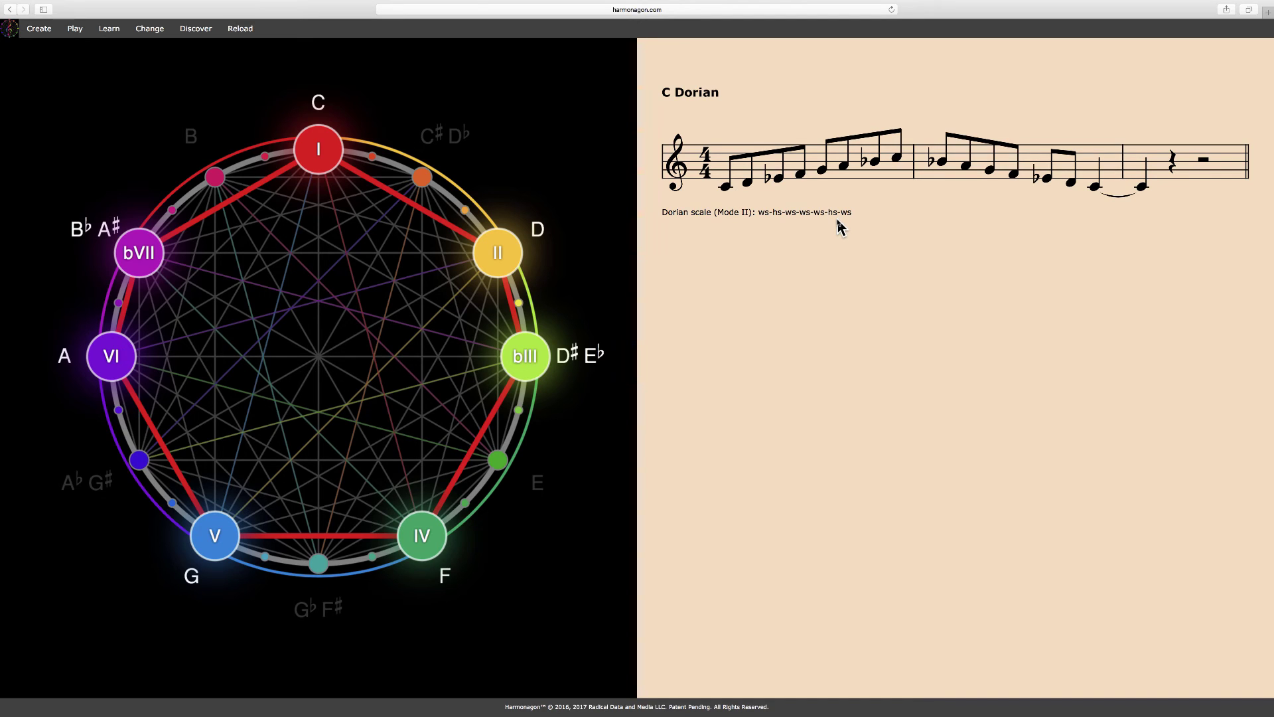
Load maj7 #5 from Learn > Chords > Major, showing C, E, G♯ and B.
{"action": "left_click", "coordinate": [110, 30]}
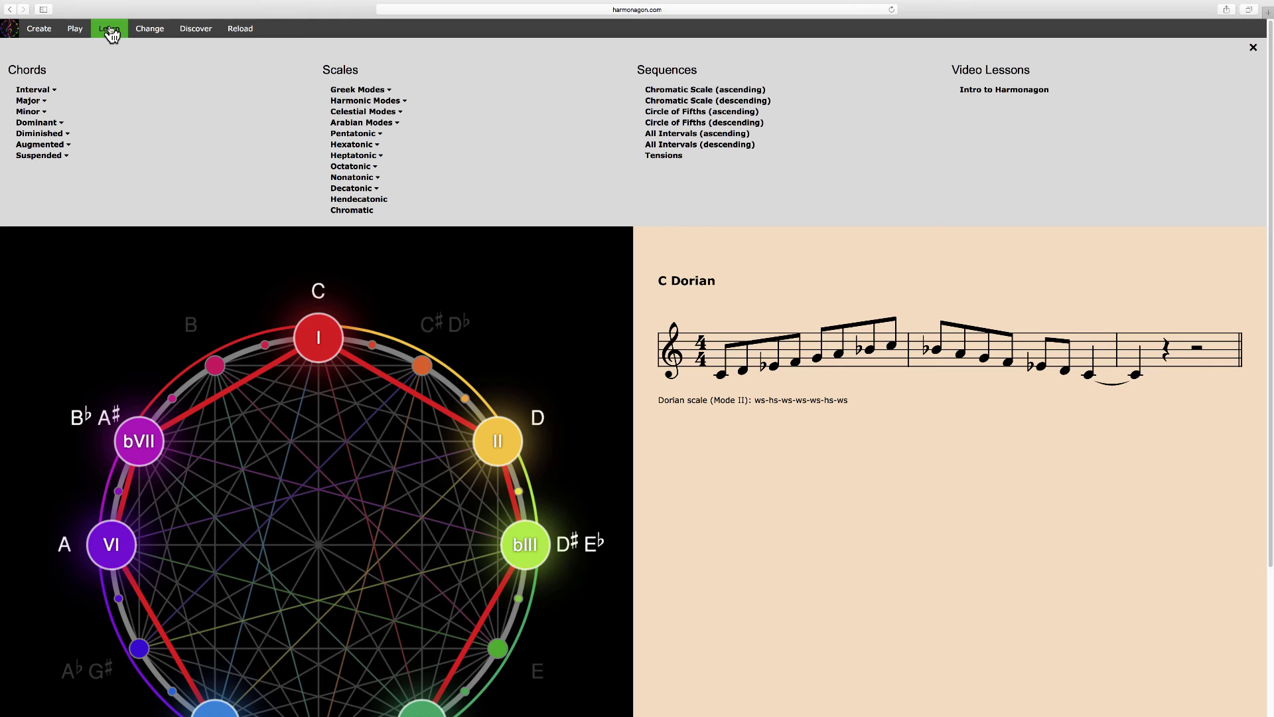
{"action": "left_click", "coordinate": [44, 103]}
{"action": "left_click", "coordinate": [60, 204]}
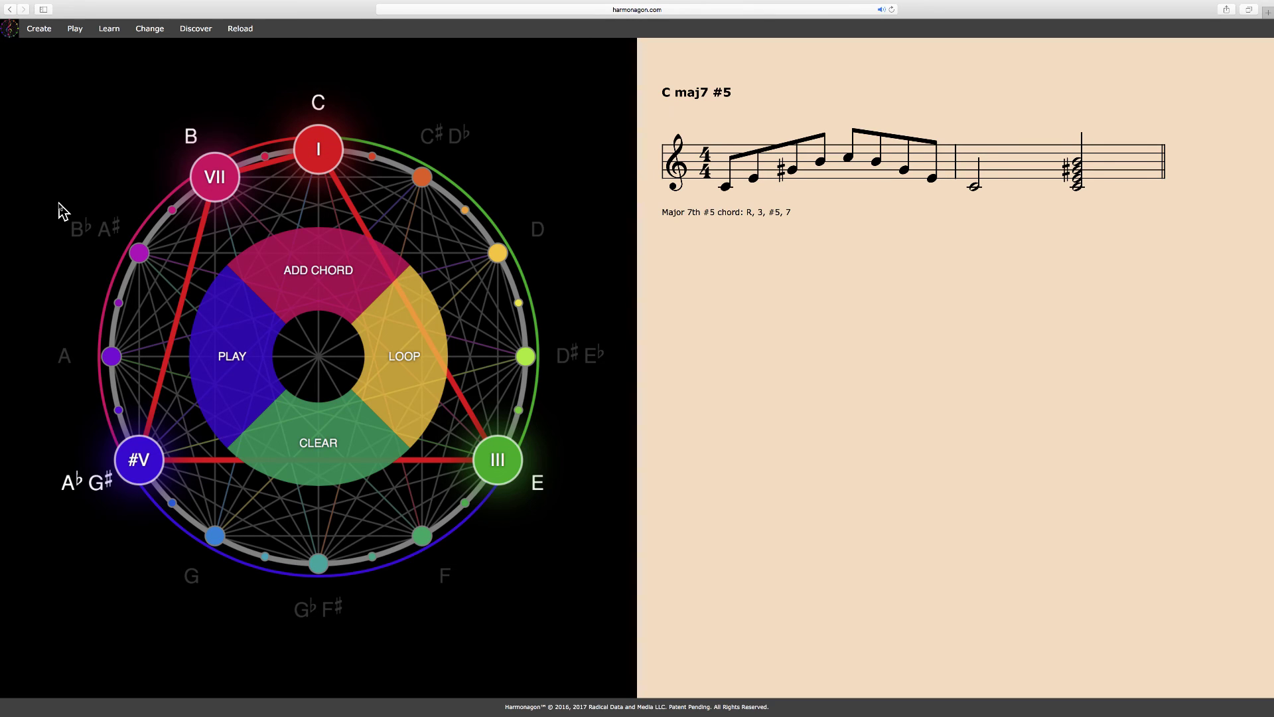
{"action": "left_click", "coordinate": [308, 334]}
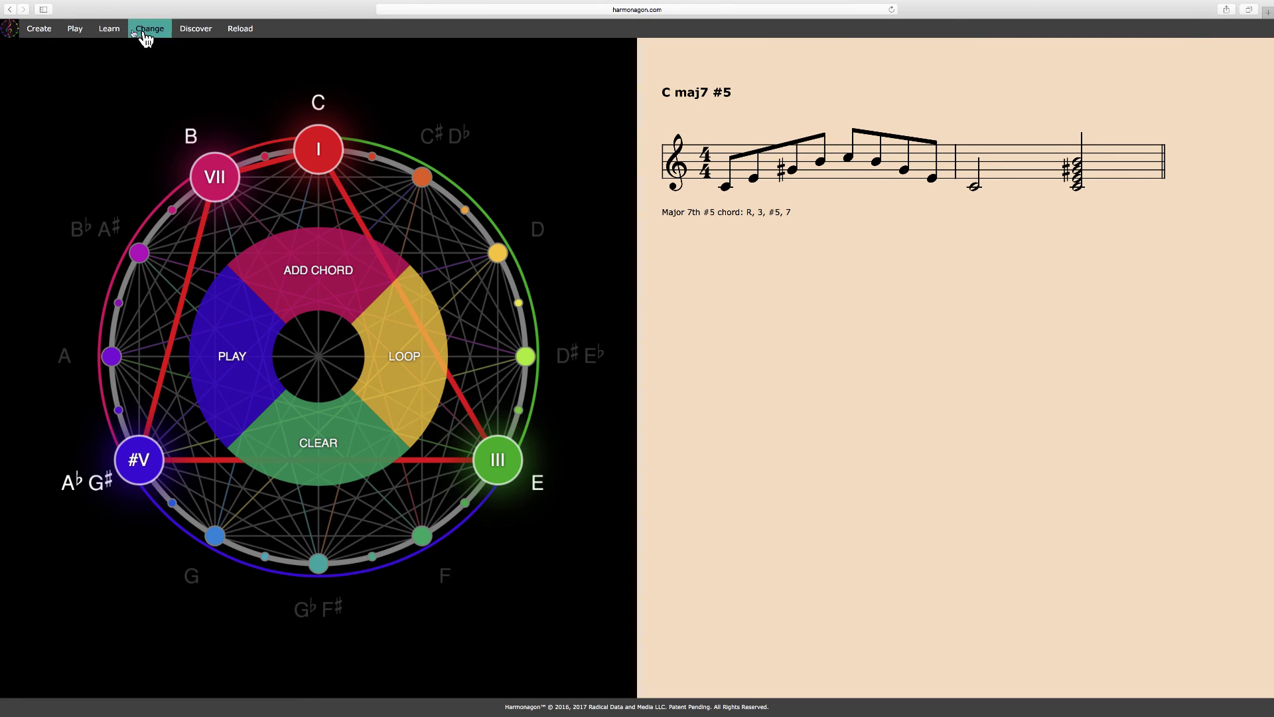
Pick Chromatic from the Learn menu's scales to light all twelve notes.
{"action": "left_click", "coordinate": [111, 31]}
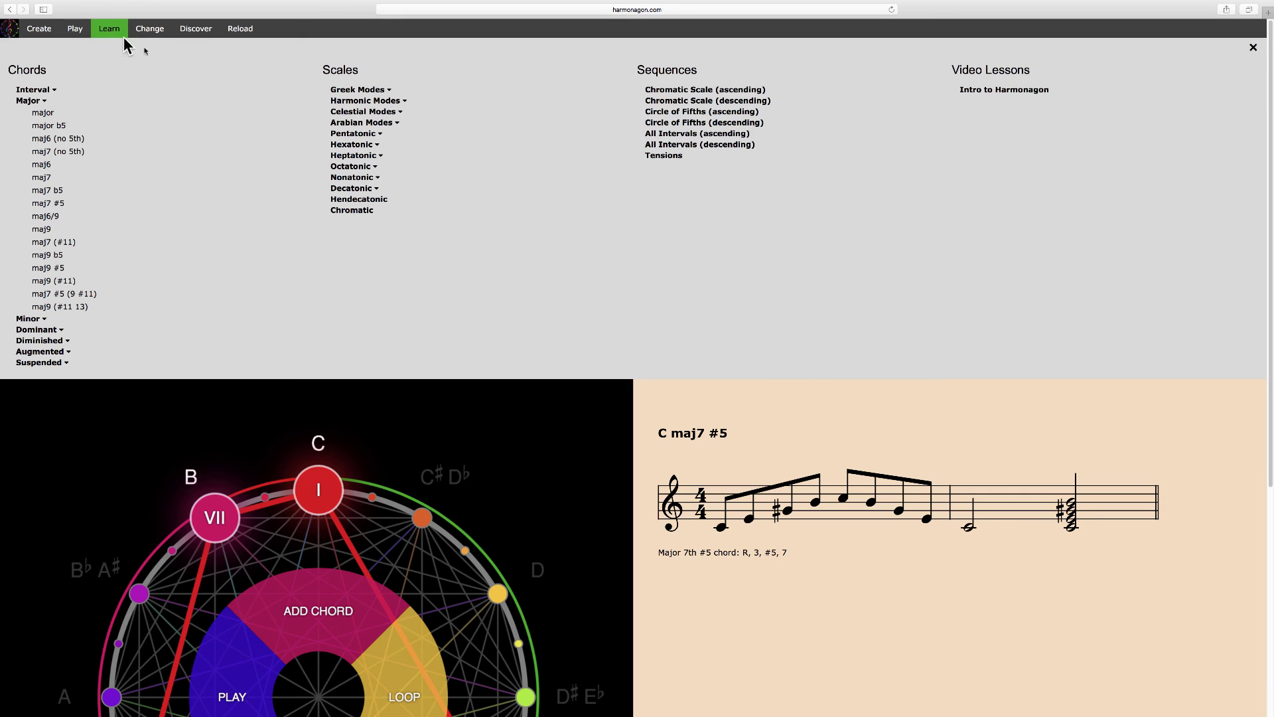
{"action": "left_click", "coordinate": [352, 210]}
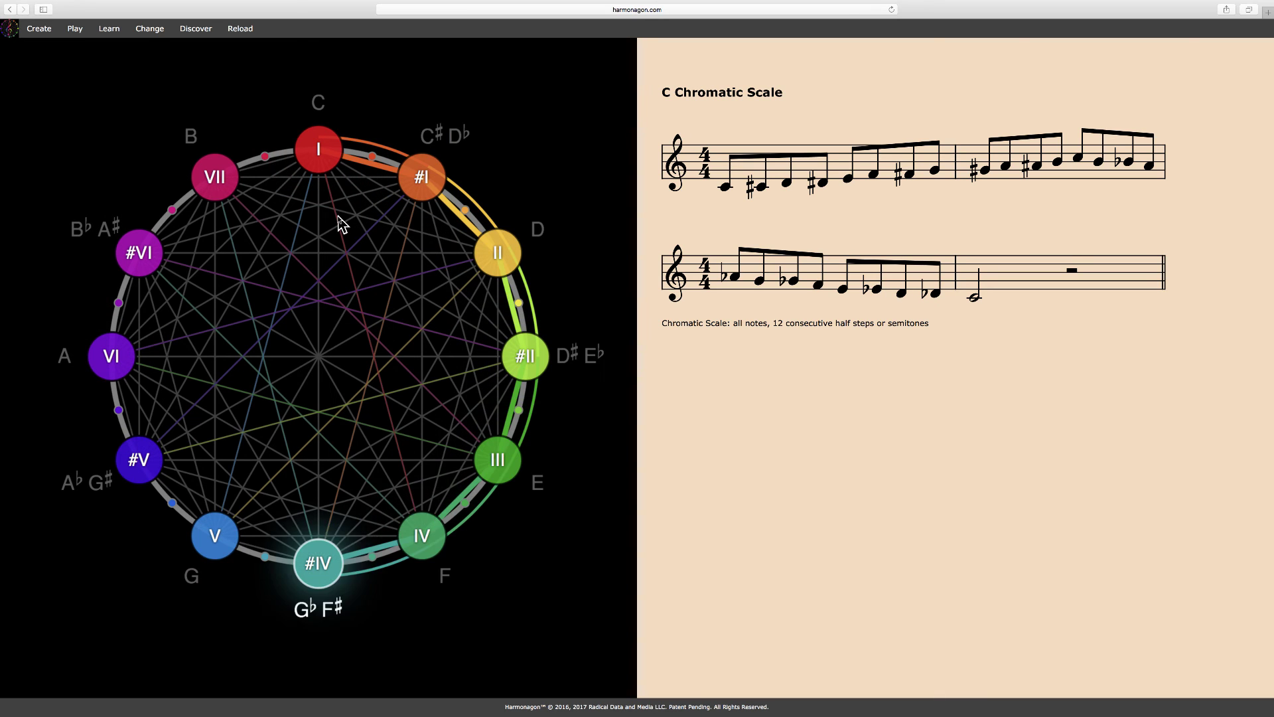